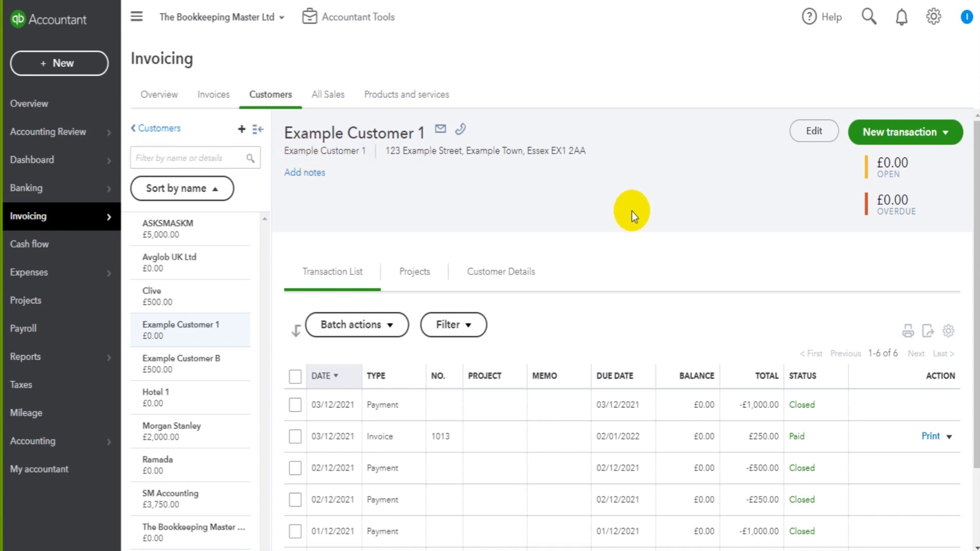
Step: Start a new Balance Forward statement for Example Customer 1 from the New transaction list
scroll(529, 203, "down", 2)
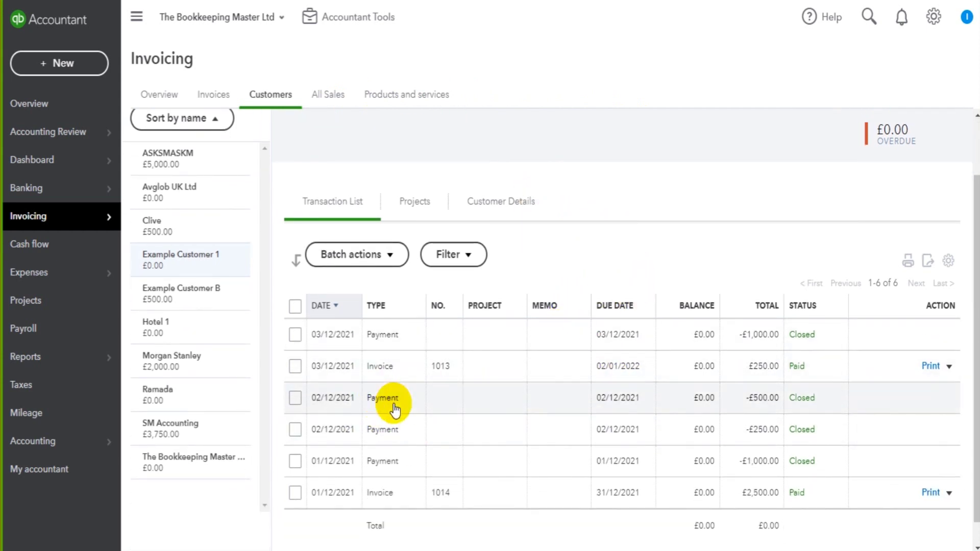
scroll(504, 284, "up", 2)
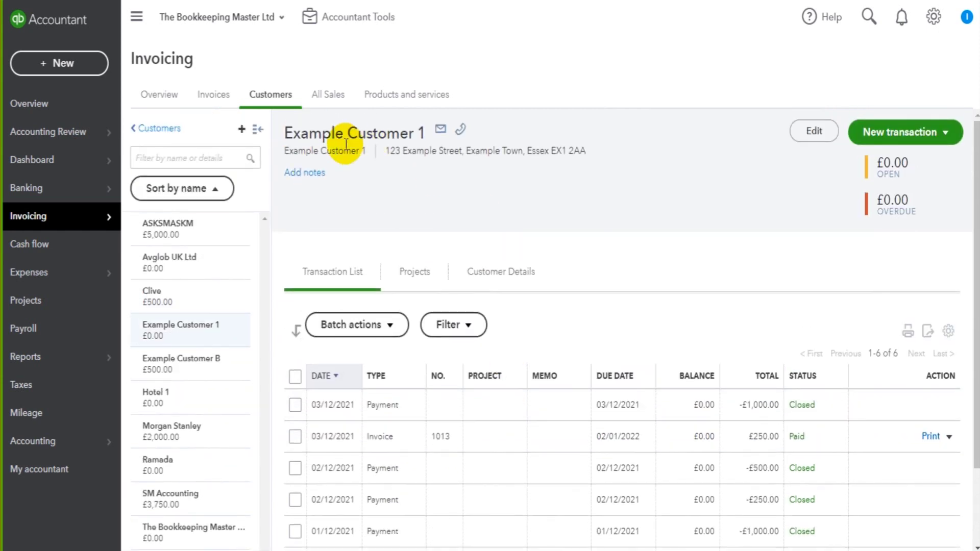
scroll(372, 237, "down", 2)
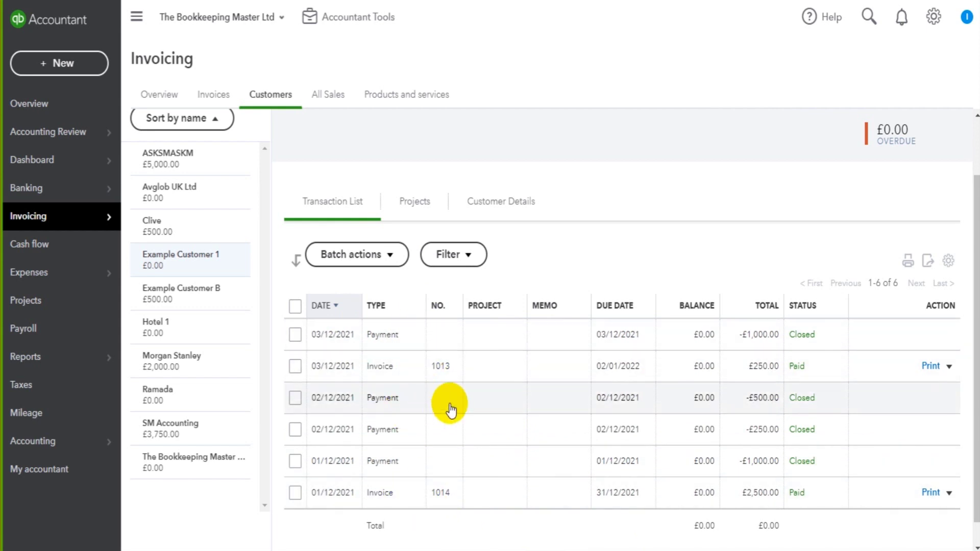
scroll(449, 409, "up", 2)
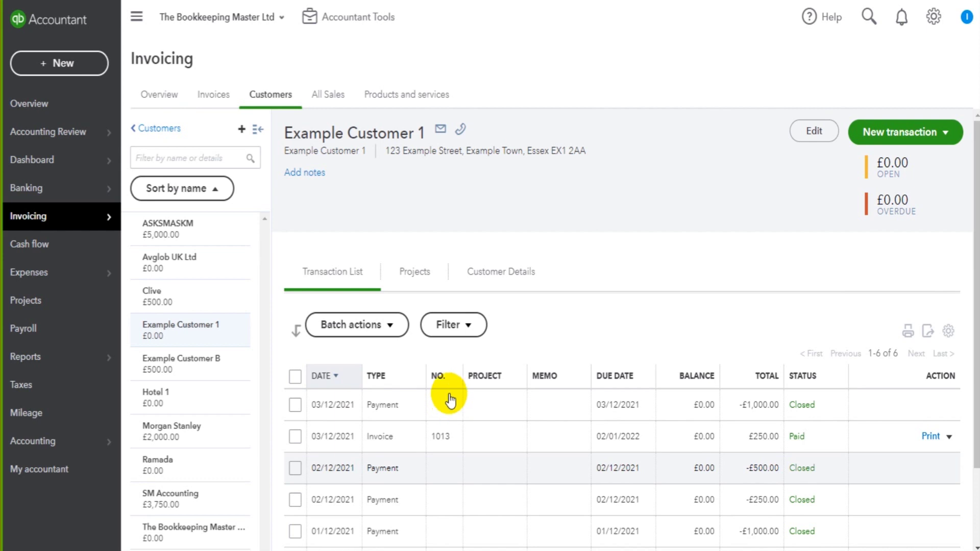
left_click(908, 138)
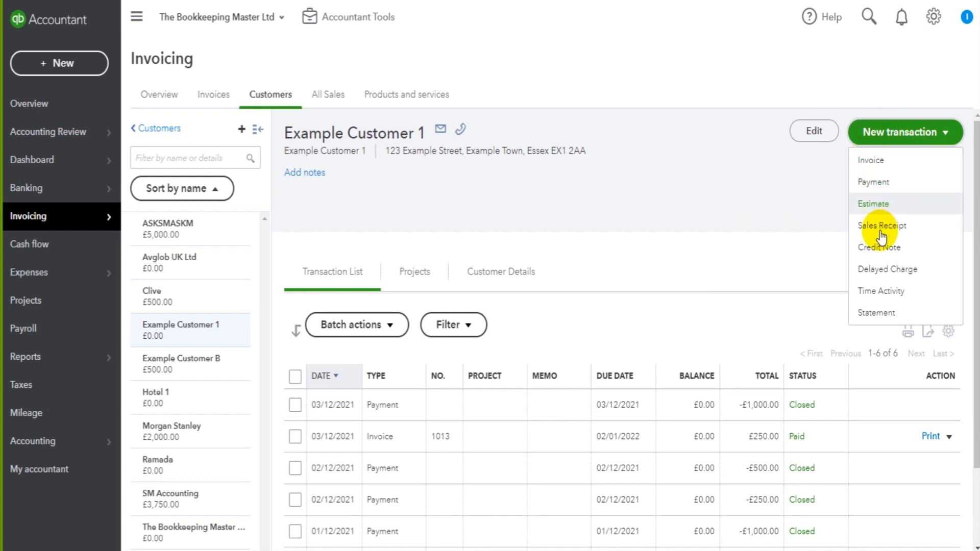
left_click(877, 314)
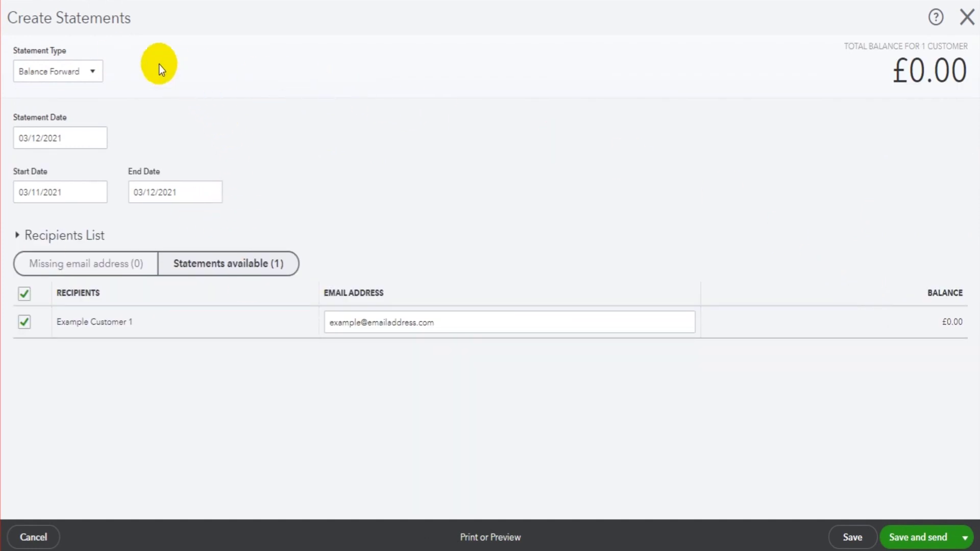
left_click(100, 139)
left_click(200, 132)
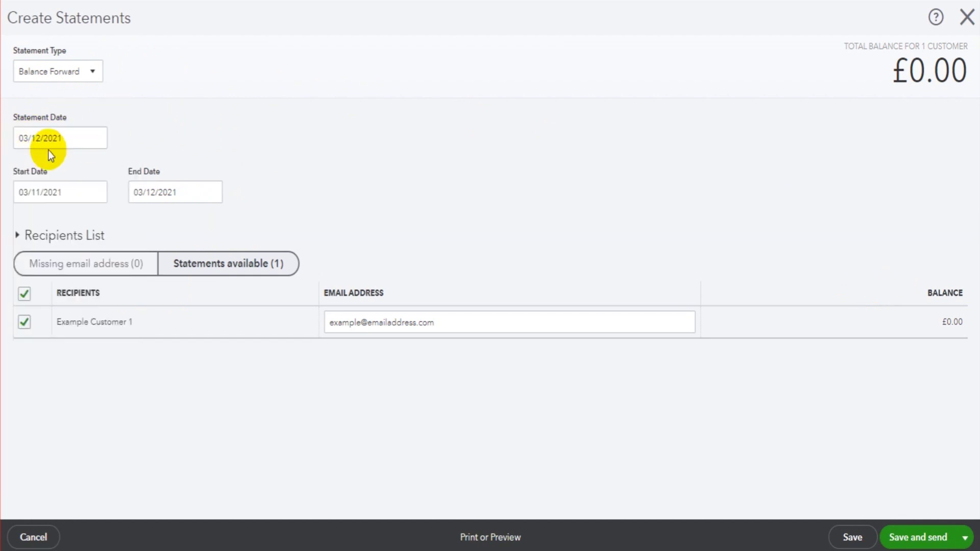
left_click(176, 136)
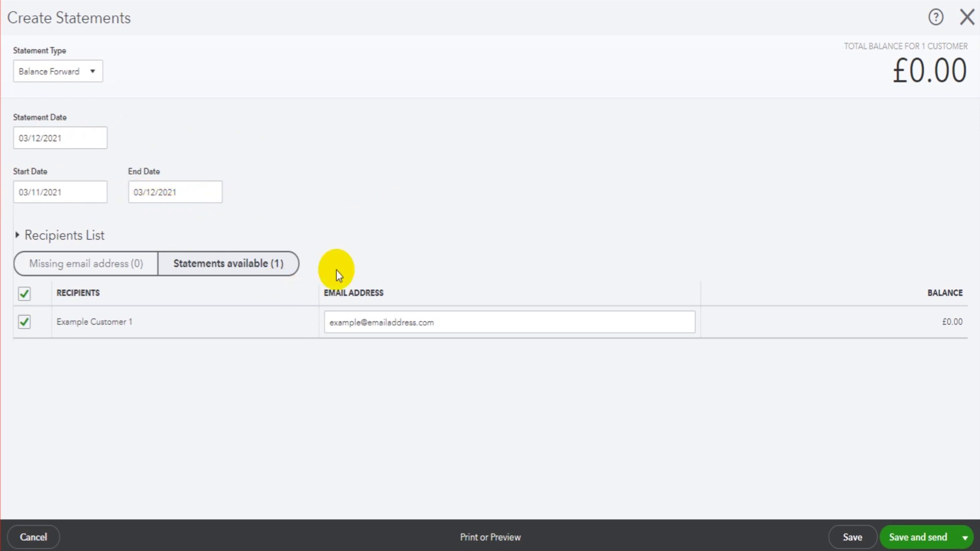
Step: Create statement no. 1002 and preview it, zooming out to review the £0.00 total due
left_click(503, 539)
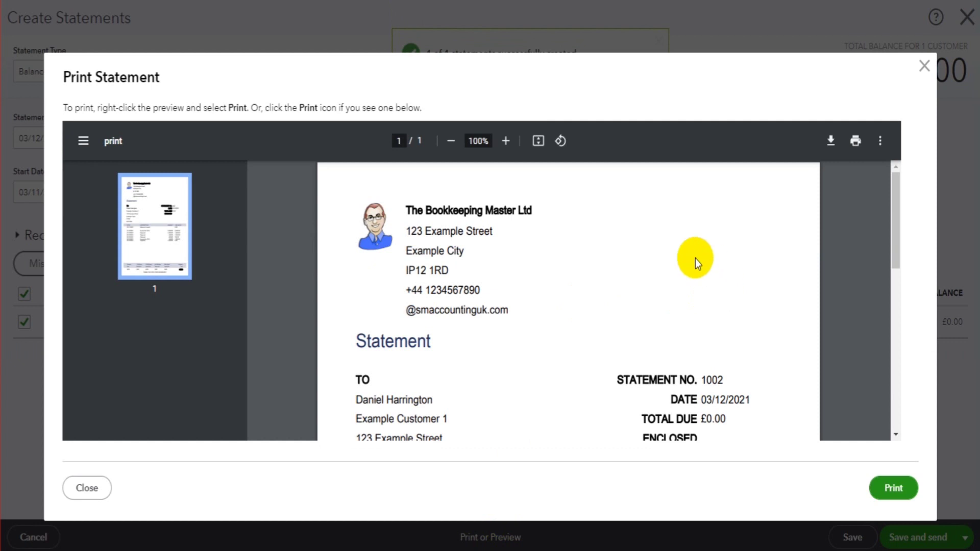
left_click(448, 146)
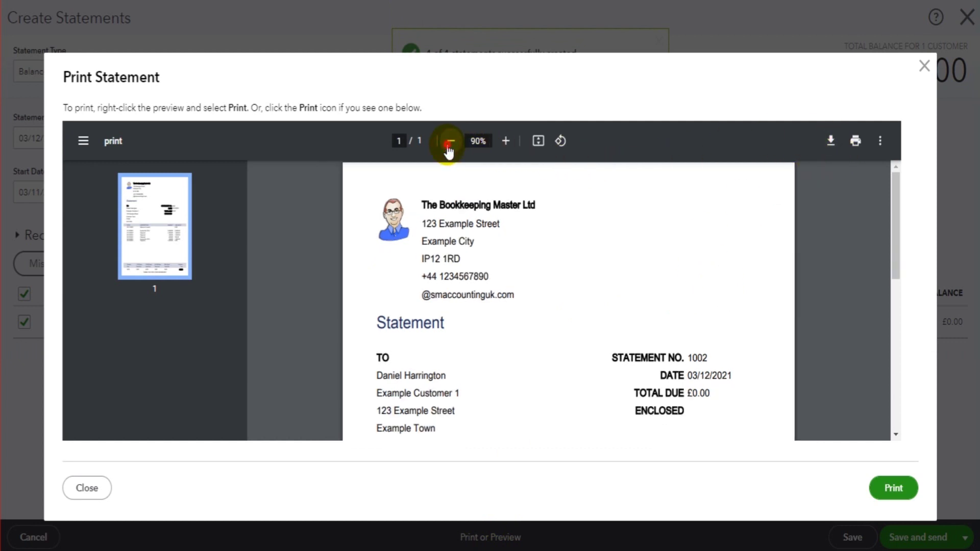
left_click(448, 146)
scroll(627, 304, "down", 6)
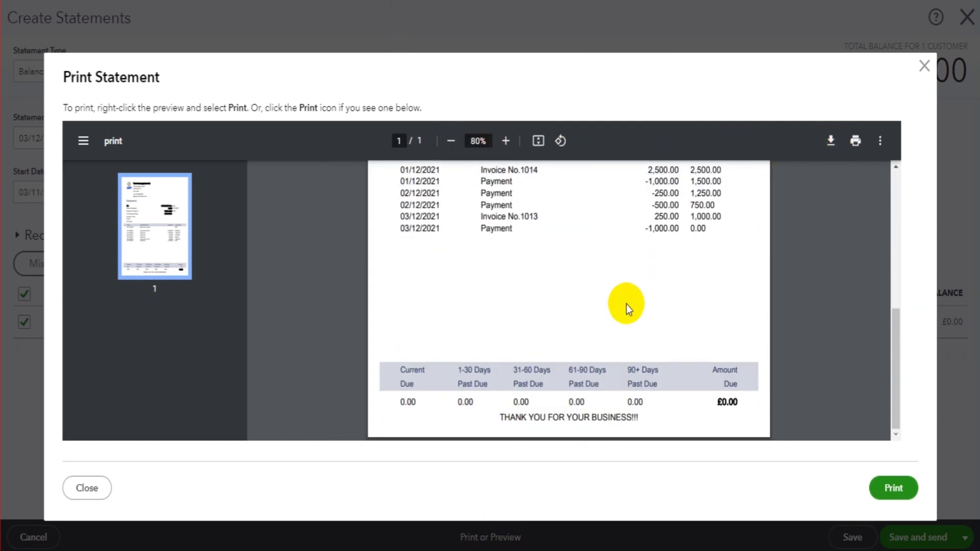
scroll(628, 307, "up", 2)
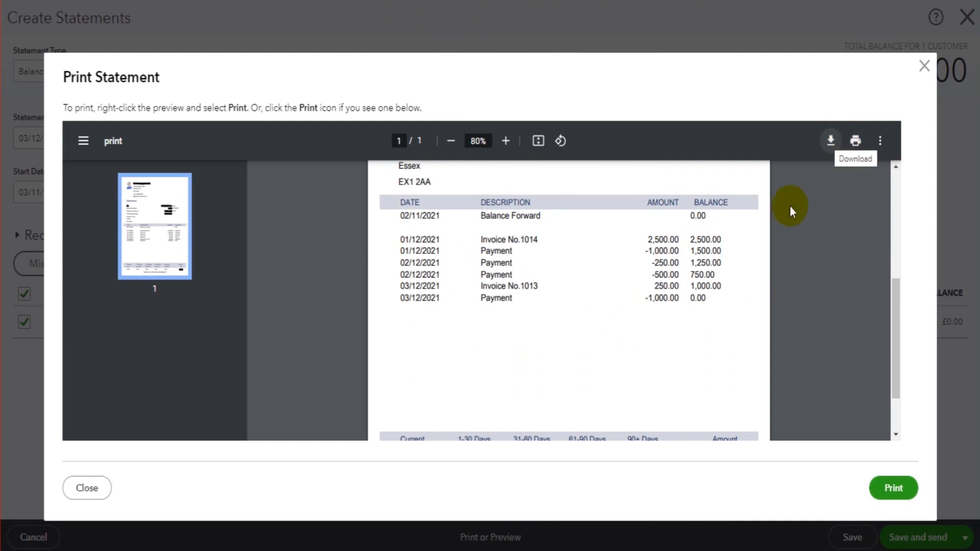
scroll(756, 295, "up", 4)
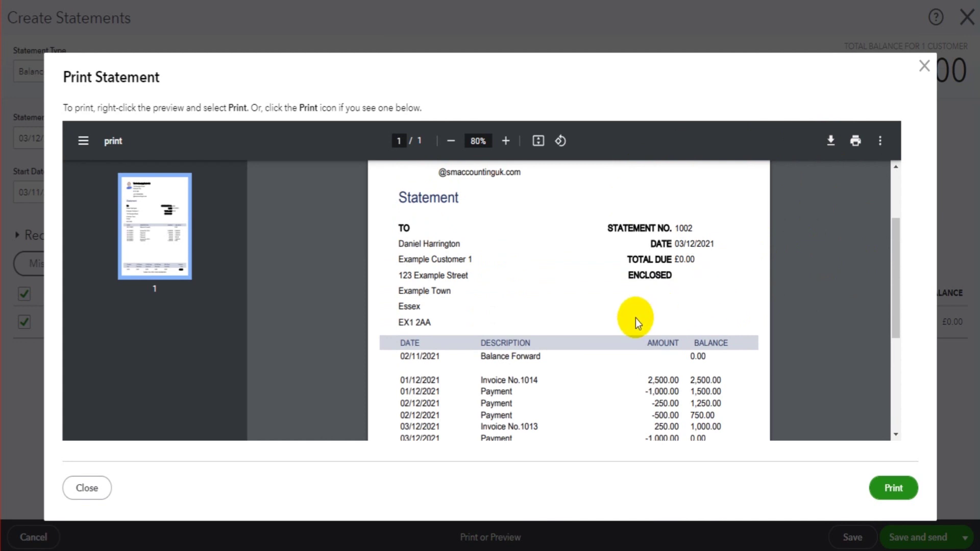
scroll(635, 317, "up", 2)
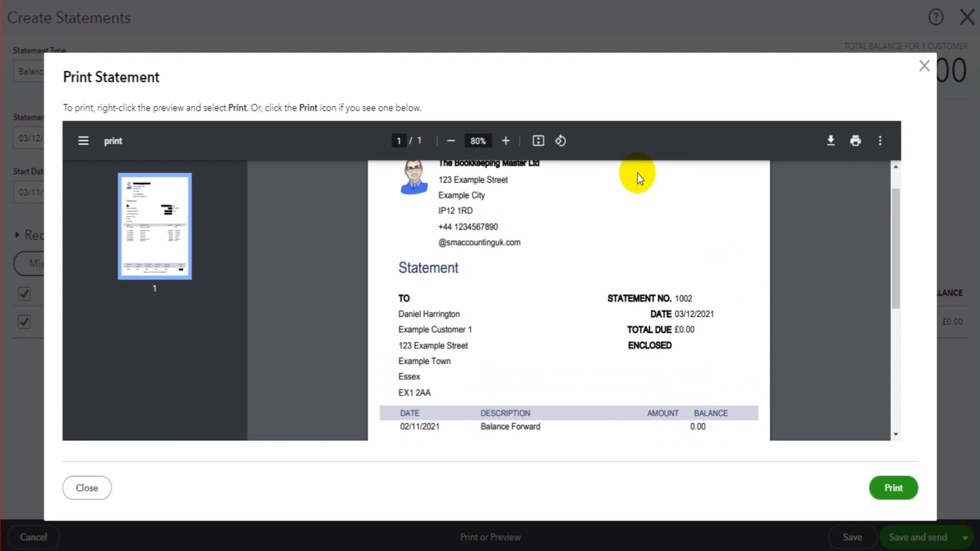
Step: Zoom the statement preview out to fit the whole page, then slightly back in
left_click(450, 142)
left_click(449, 142)
left_click(450, 142)
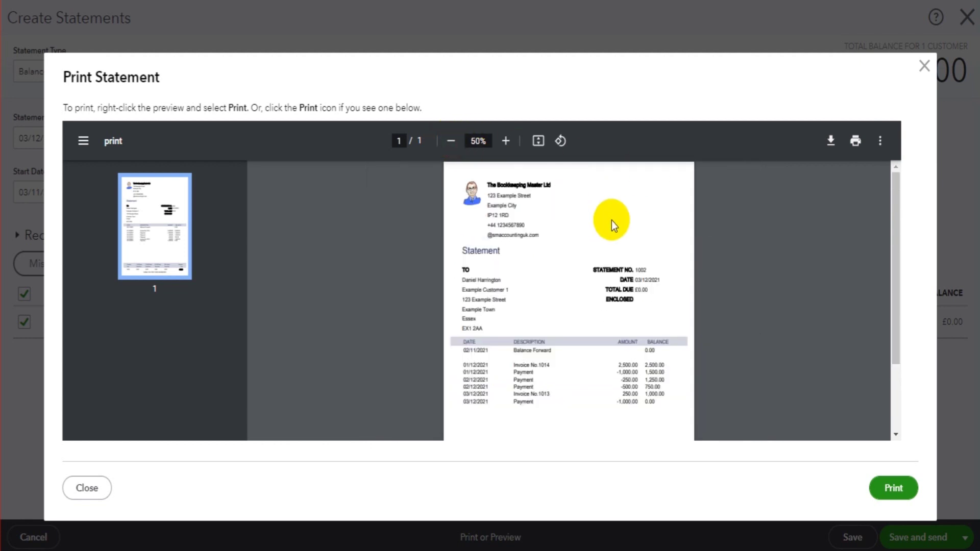
left_click(505, 141)
scroll(648, 291, "down", 2)
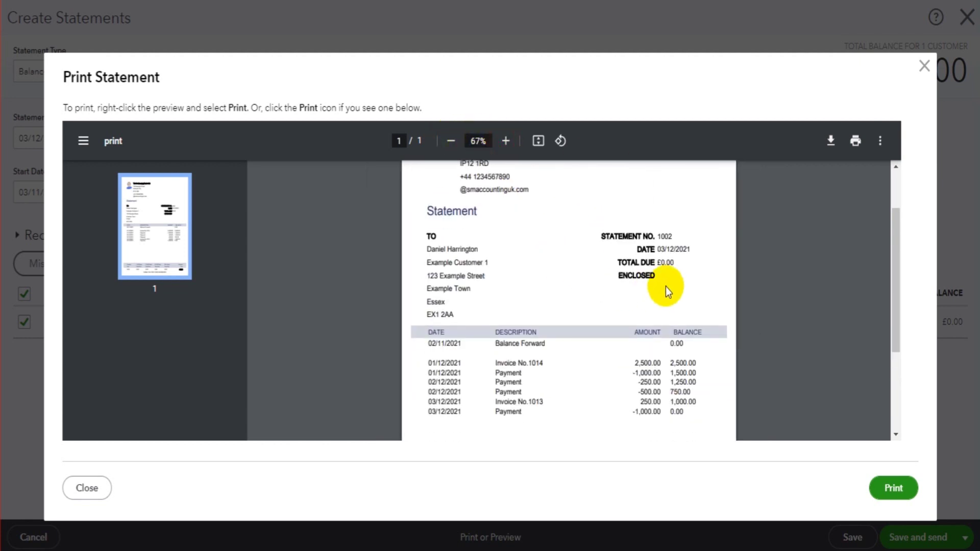
scroll(653, 293, "down", 2)
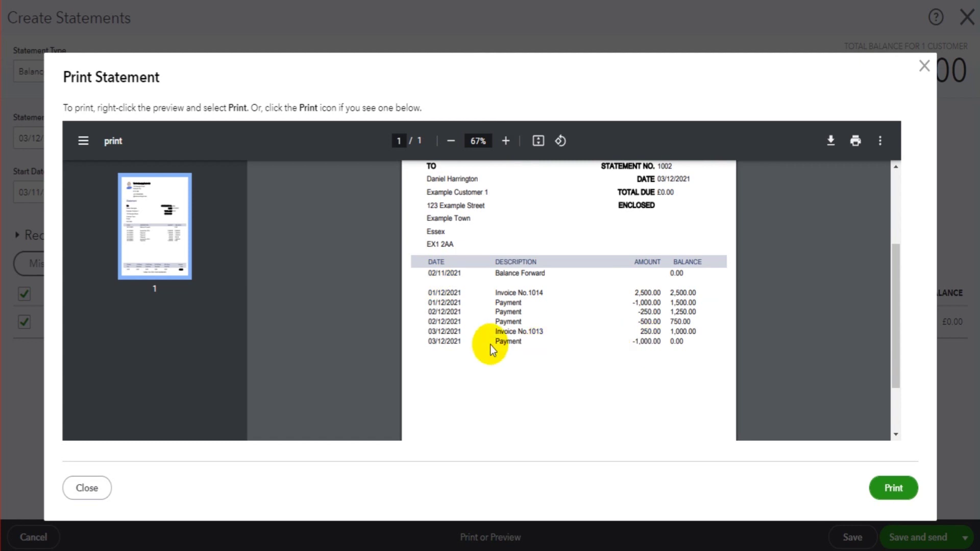
Step: Highlight the customer's name and address lines on the statement, then clear the highlight
left_click_drag(426, 174, 543, 223)
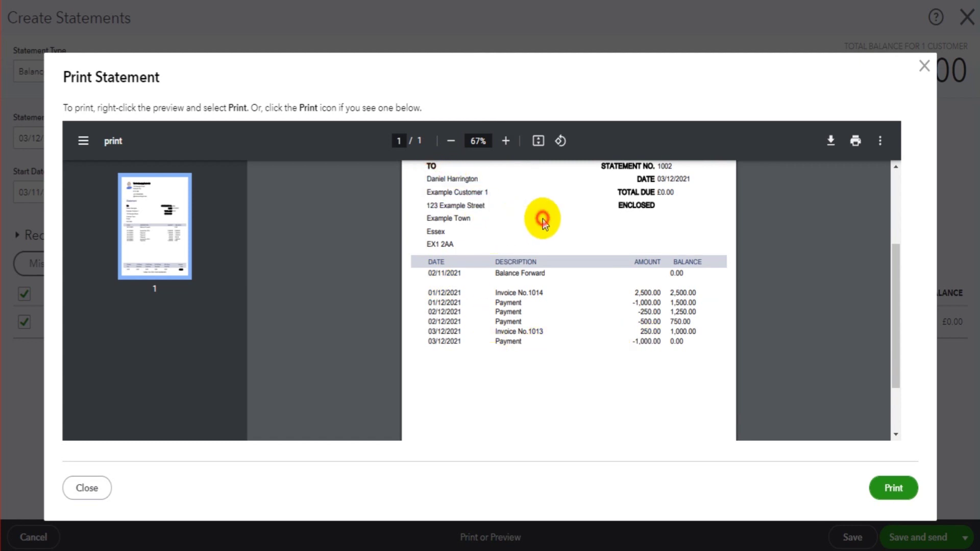
left_click(543, 220)
scroll(573, 236, "up", 2)
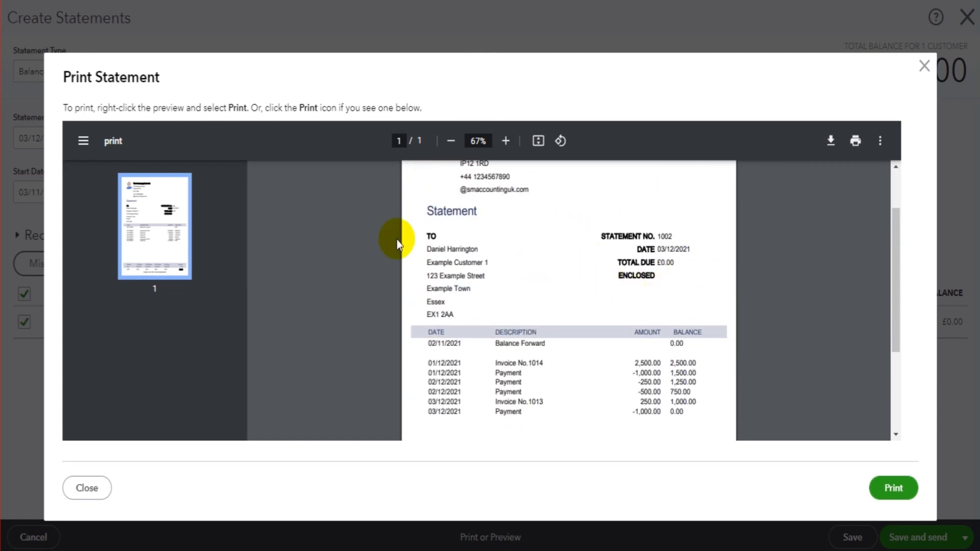
scroll(451, 329, "down", 5)
scroll(492, 330, "up", 6)
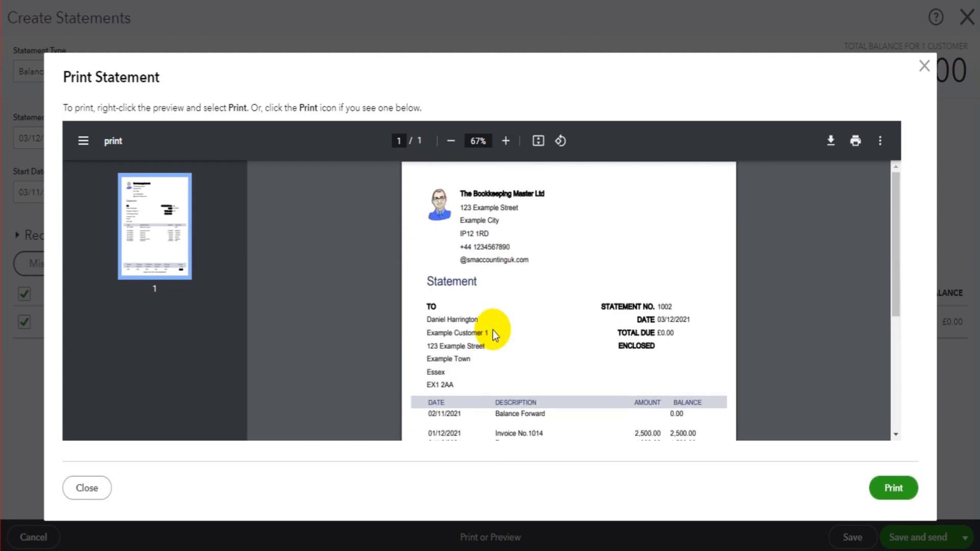
scroll(492, 330, "down", 2)
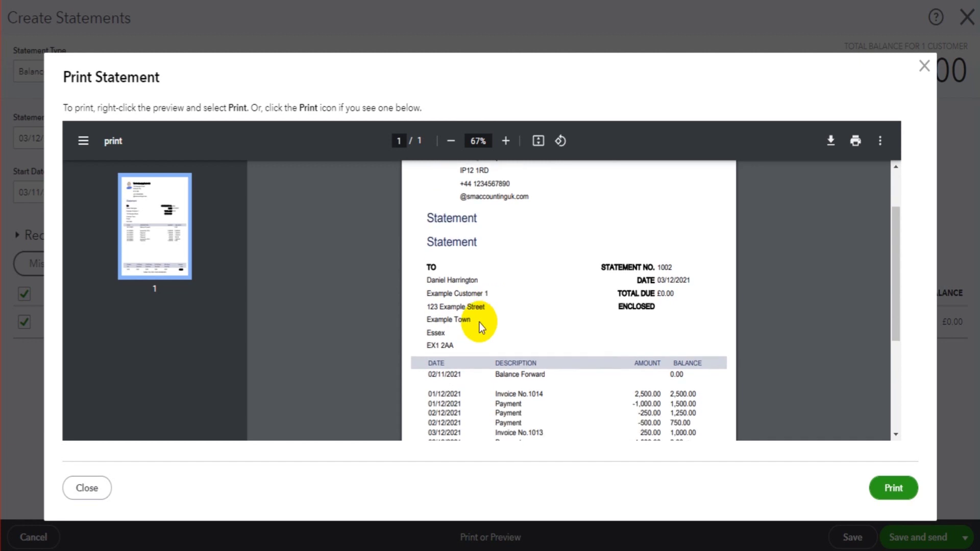
left_click_drag(431, 249, 472, 313)
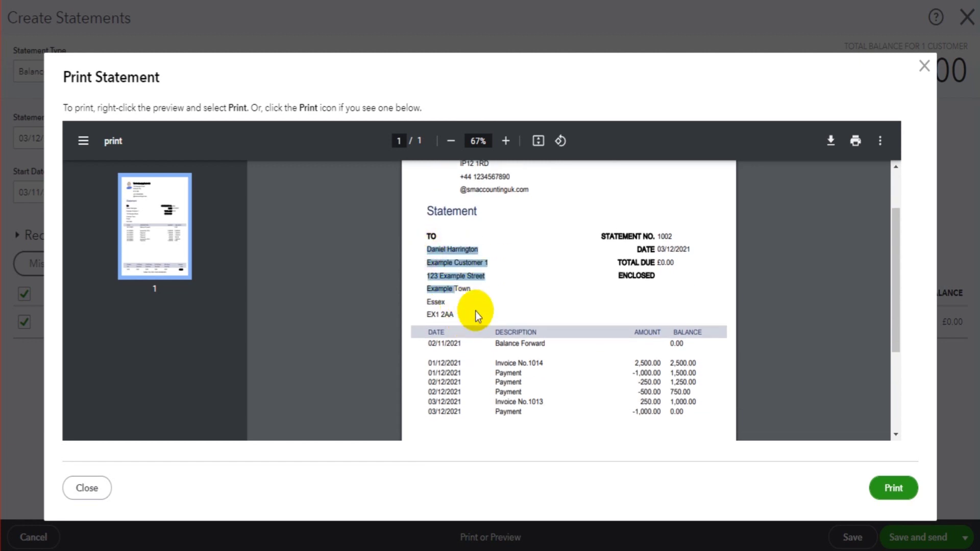
left_click(497, 295)
scroll(514, 294, "up", 2)
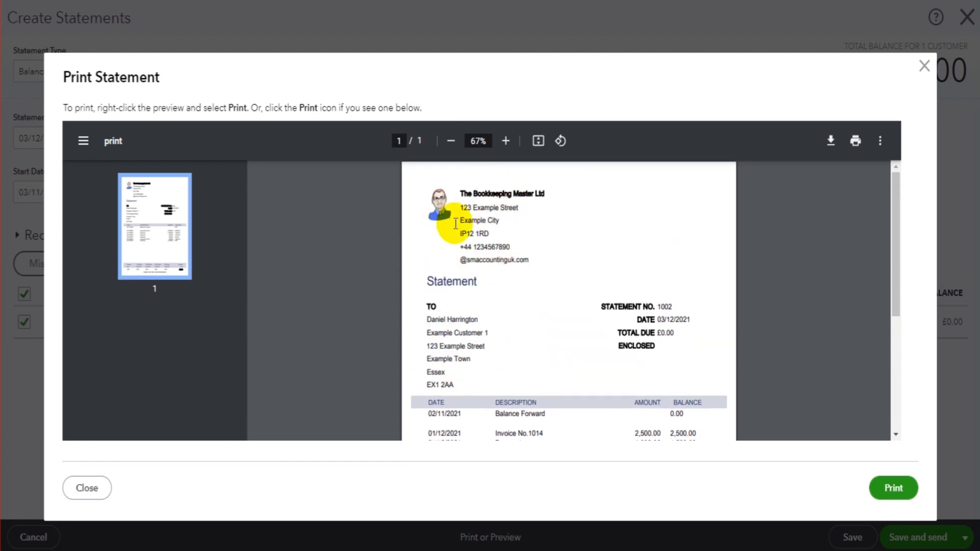
scroll(469, 268, "down", 3)
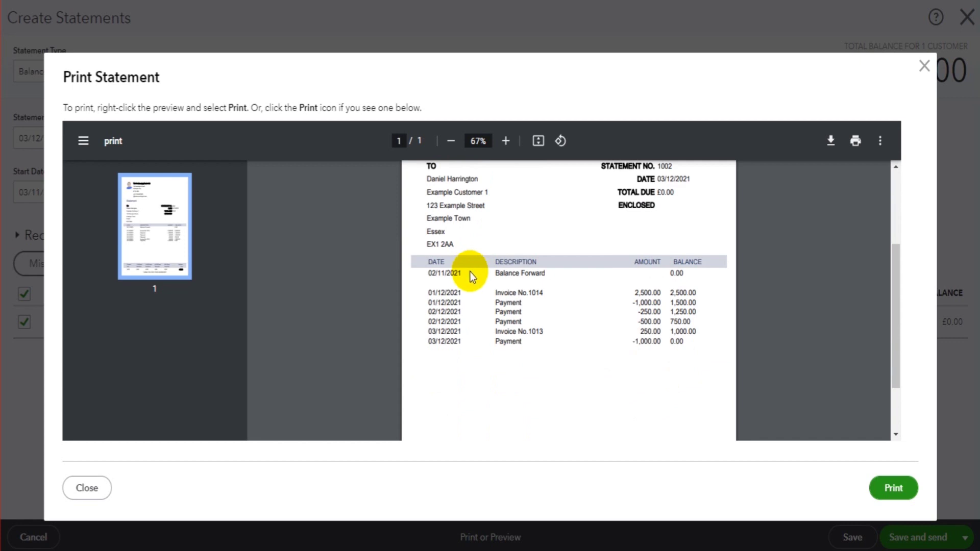
scroll(512, 337, "down", 2)
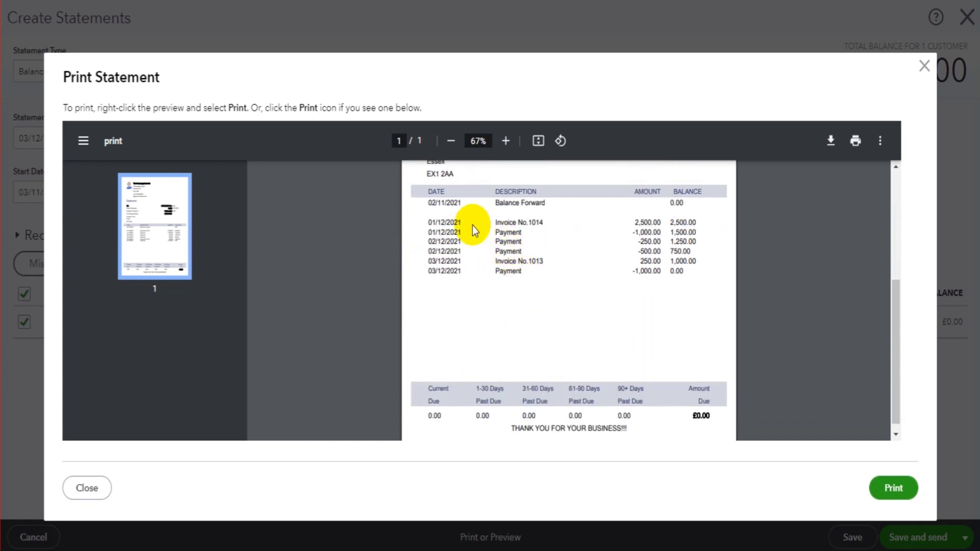
Step: Review Invoice 1014, Invoice 1013 and the payment rows, then close the Print Statement preview
left_click_drag(427, 222, 654, 222)
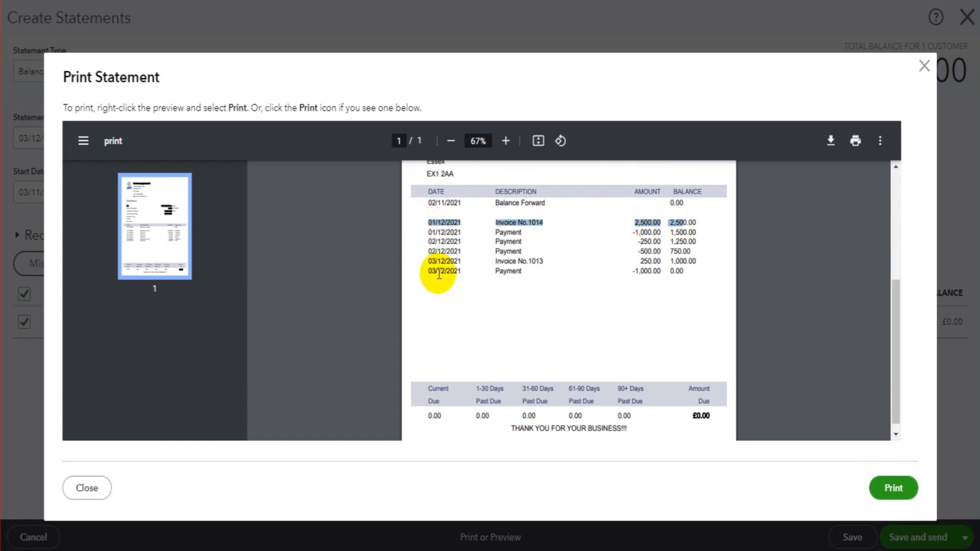
left_click_drag(429, 262, 679, 261)
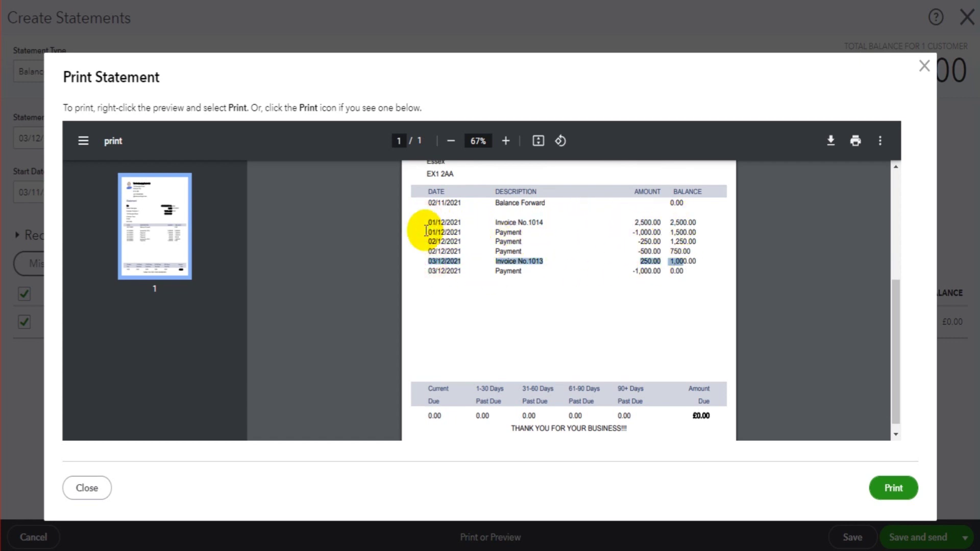
left_click_drag(427, 230, 664, 267)
left_click(664, 271)
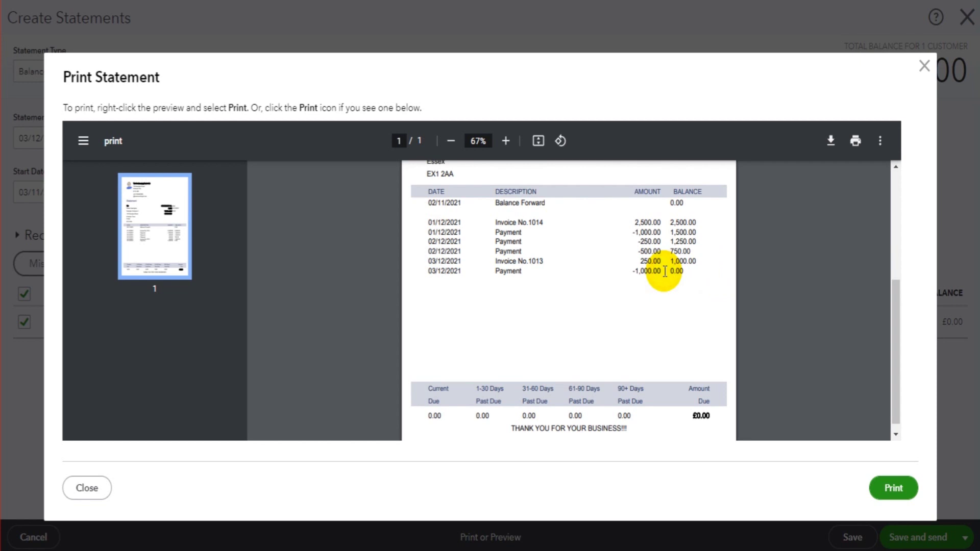
left_click(924, 66)
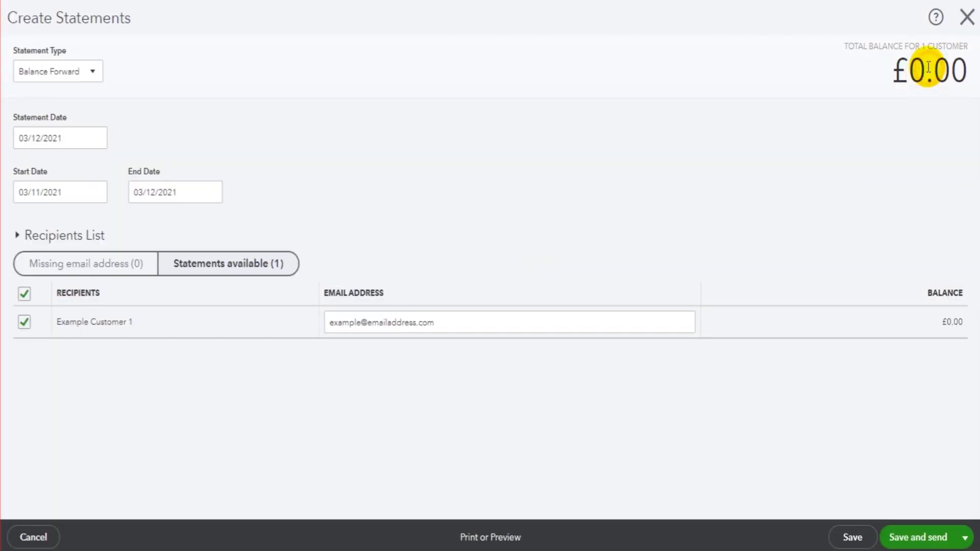
Step: Close Create Statements to return to Example Customer 1's transaction list
left_click(967, 17)
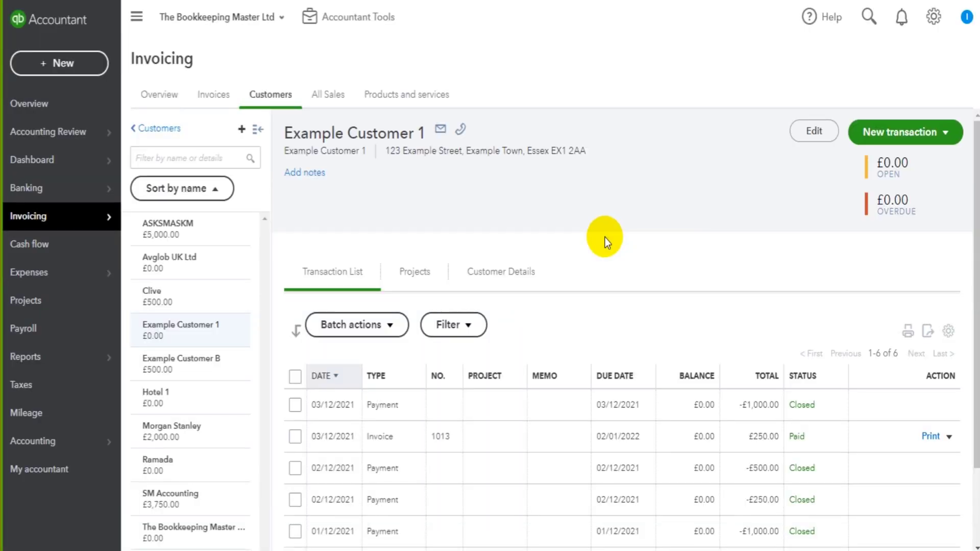